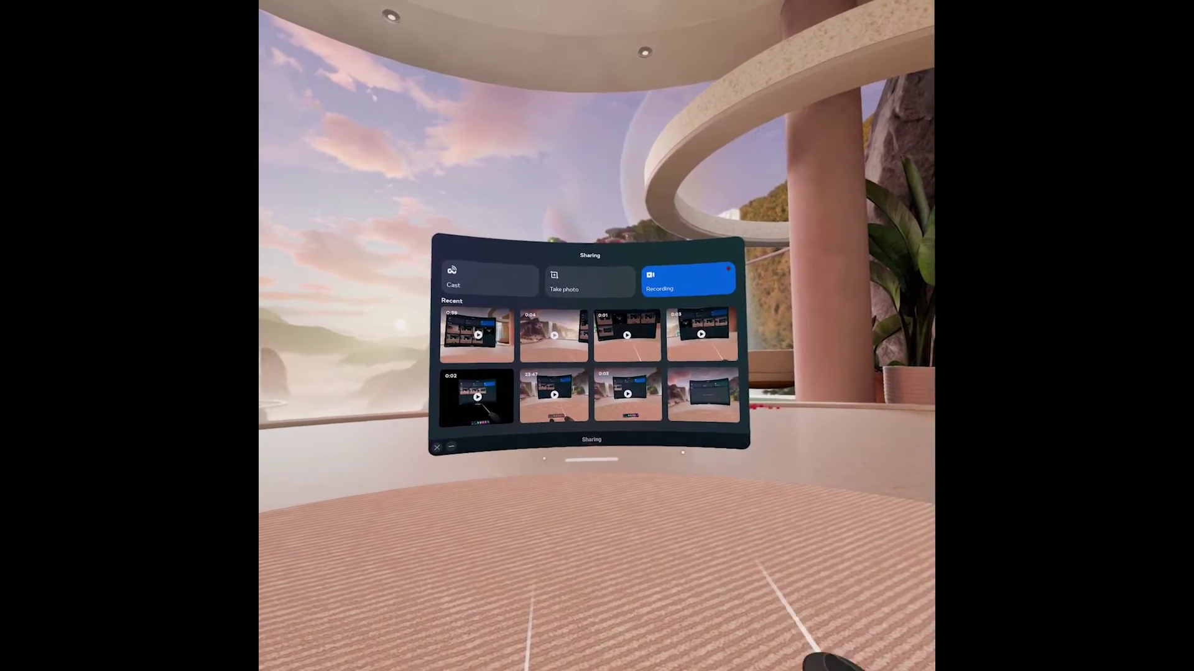
Select a recent OBS recording, then minimize the OBS Studio window to reveal the desktop.
click(473, 399)
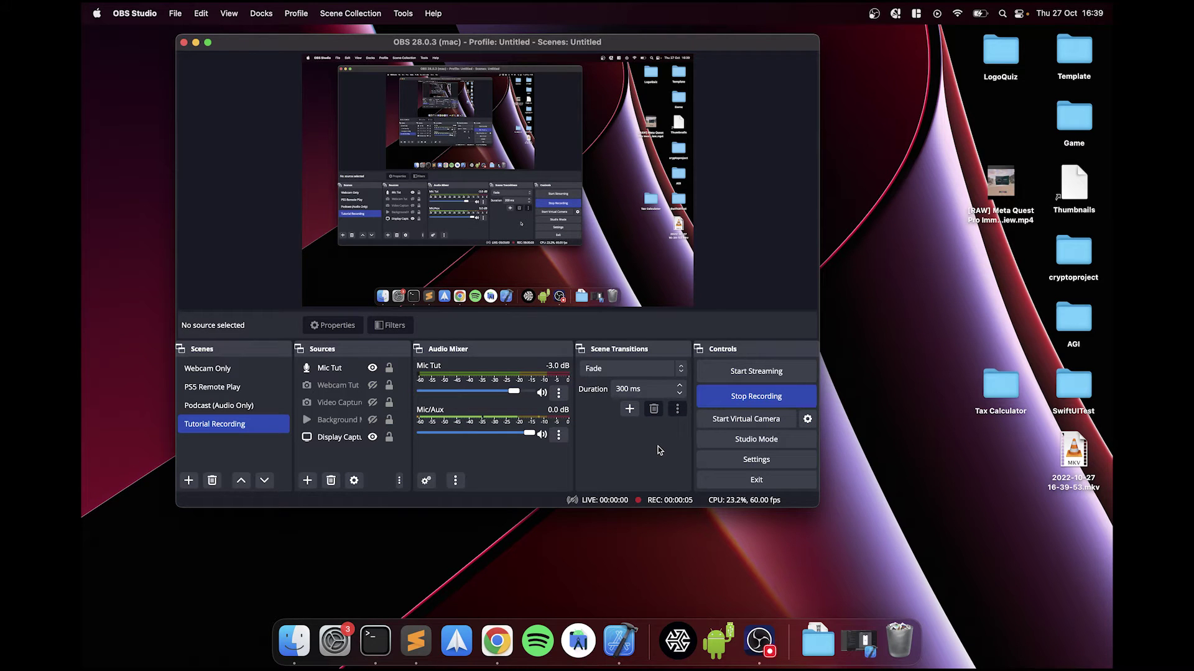
click(196, 44)
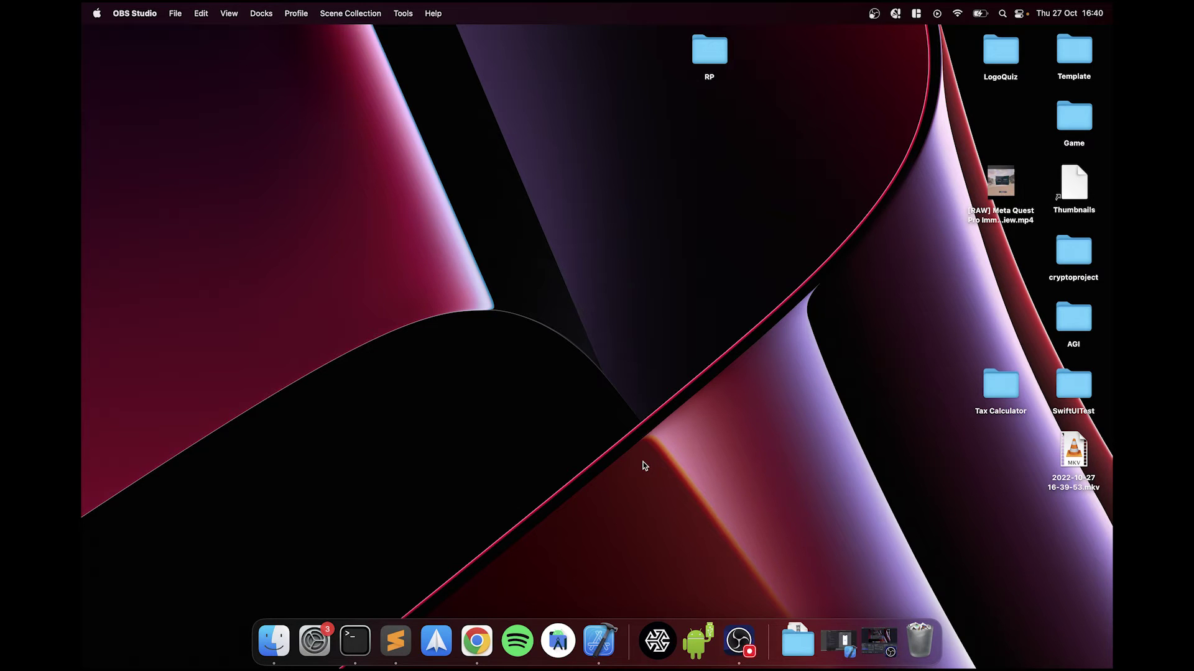
Launch SideQuest from the Dock and reopen its previous windows.
click(660, 634)
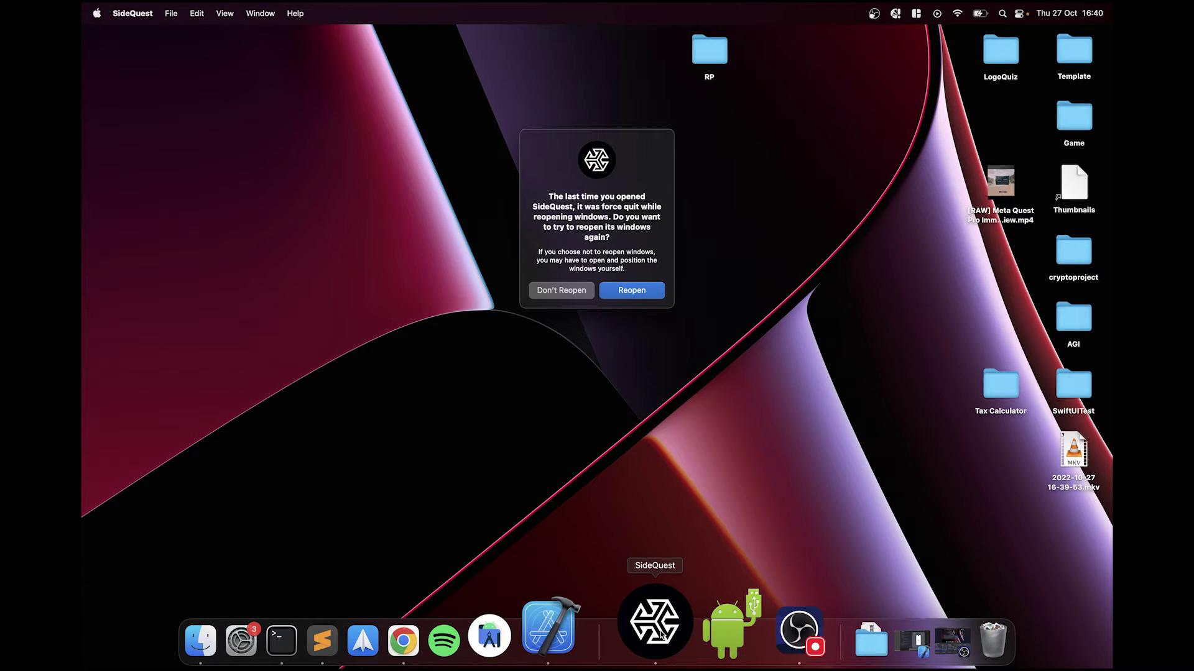
click(631, 290)
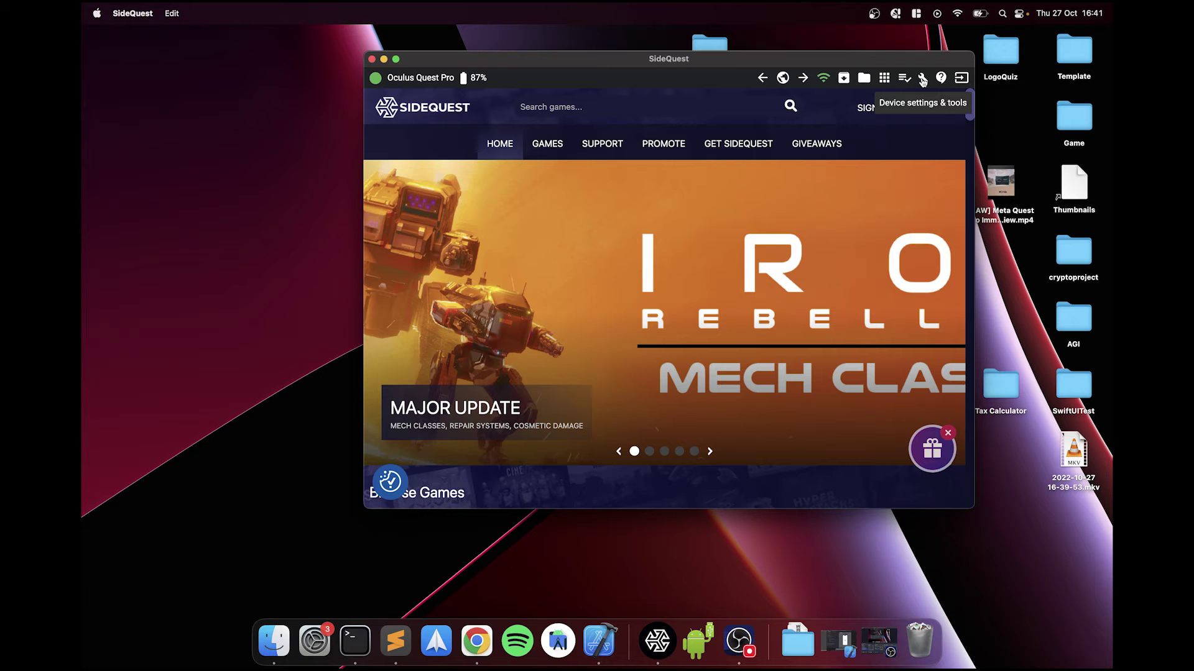
In Headset Settings, set video capture to 1920 x 1080 with a 20mbps bitrate.
click(922, 79)
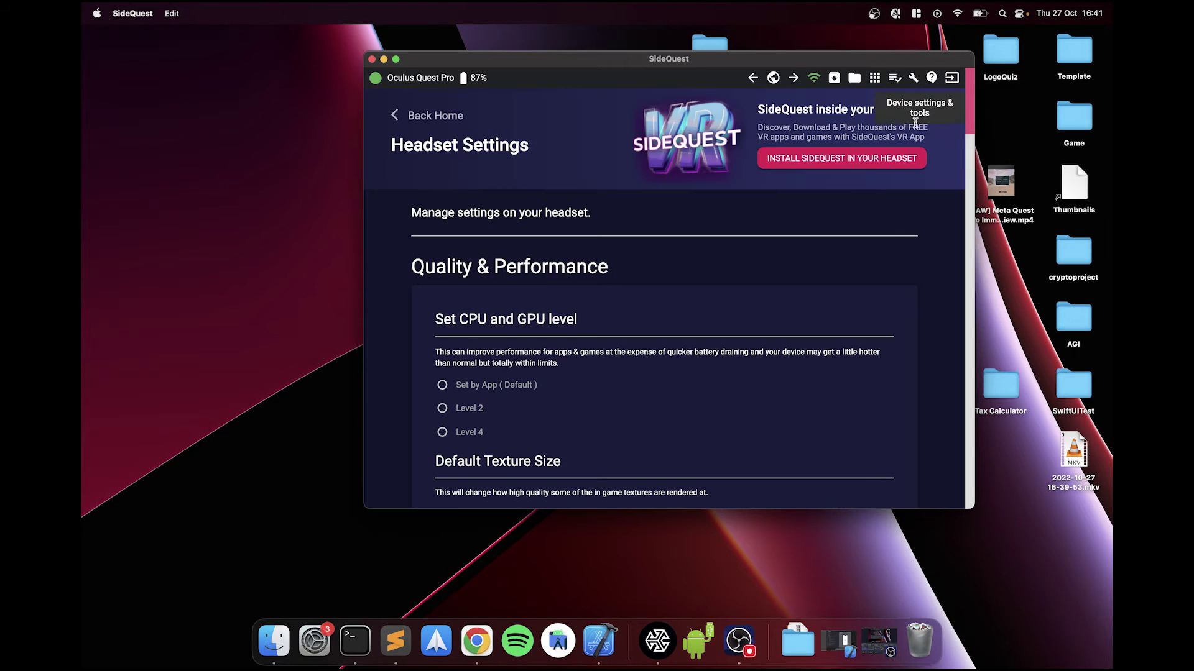
scroll(667, 294, down, 8)
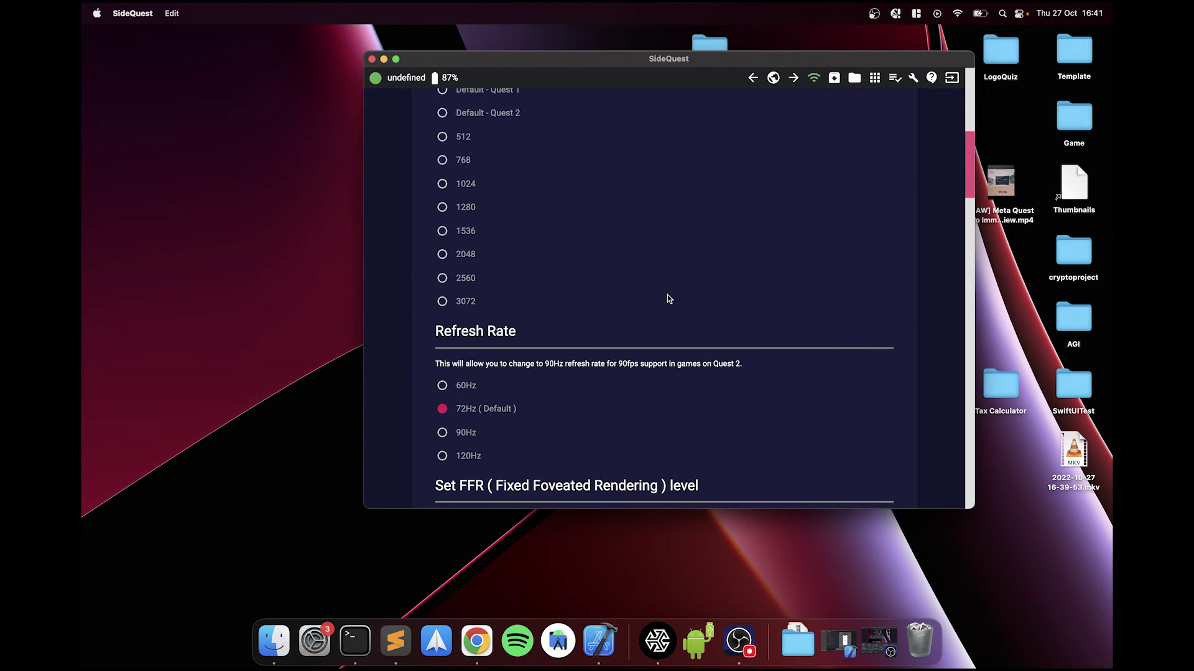
scroll(667, 295, down, 5)
scroll(667, 295, down, 5)
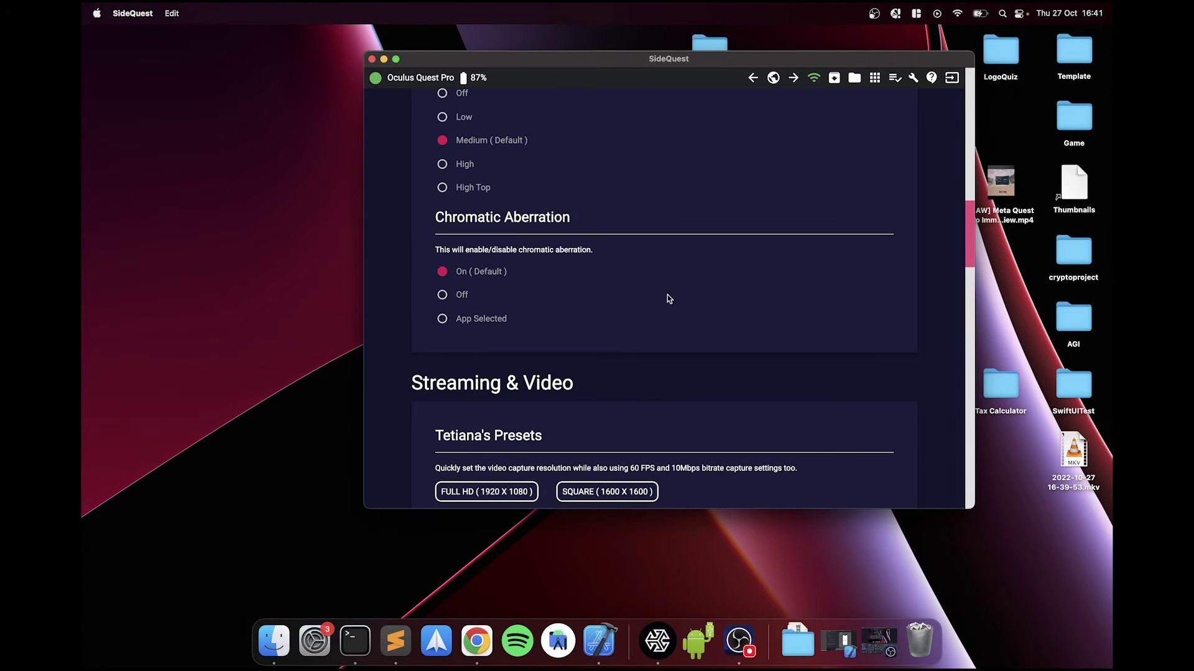
scroll(667, 295, down, 3)
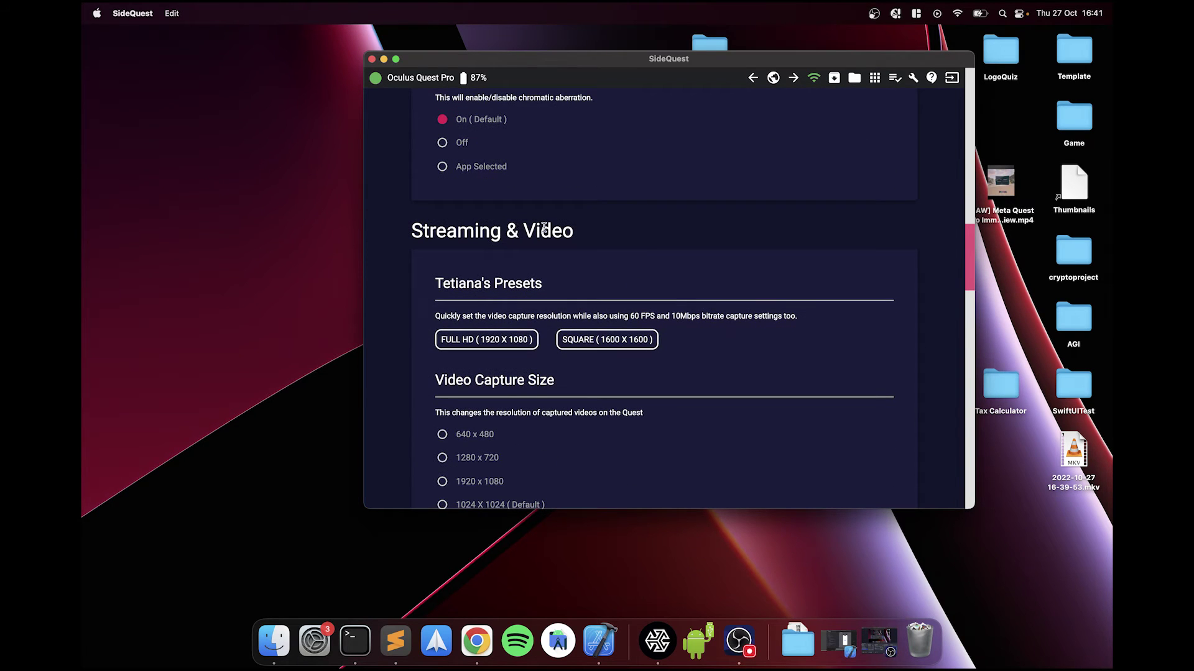
scroll(544, 227, down, 2)
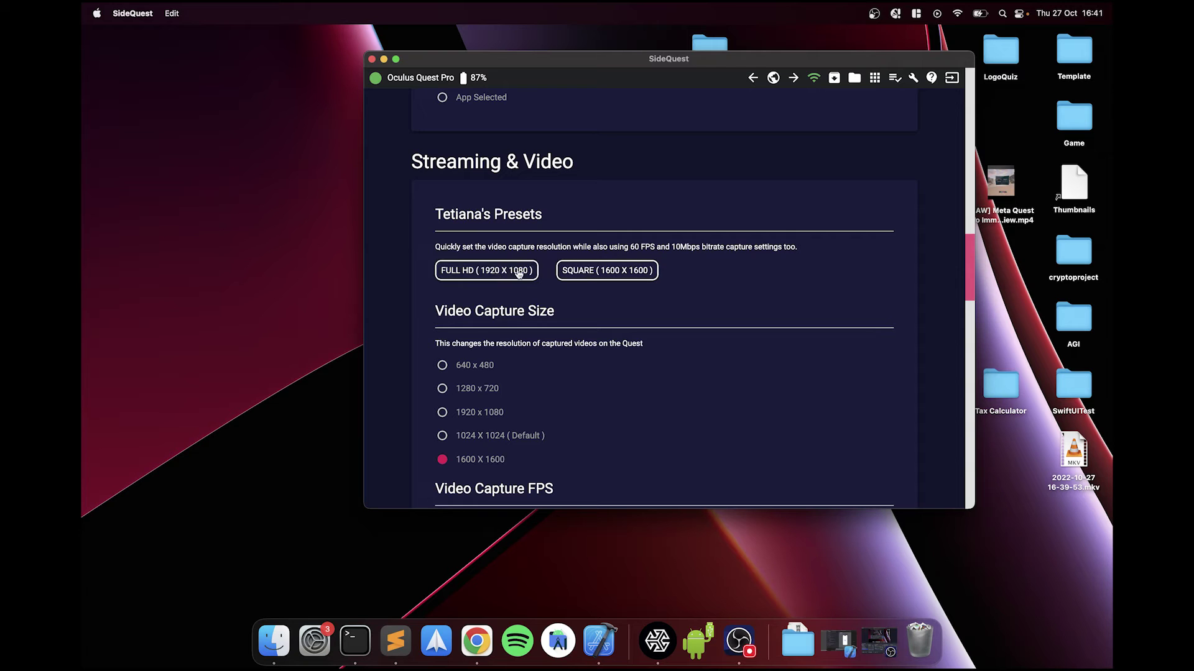
click(476, 414)
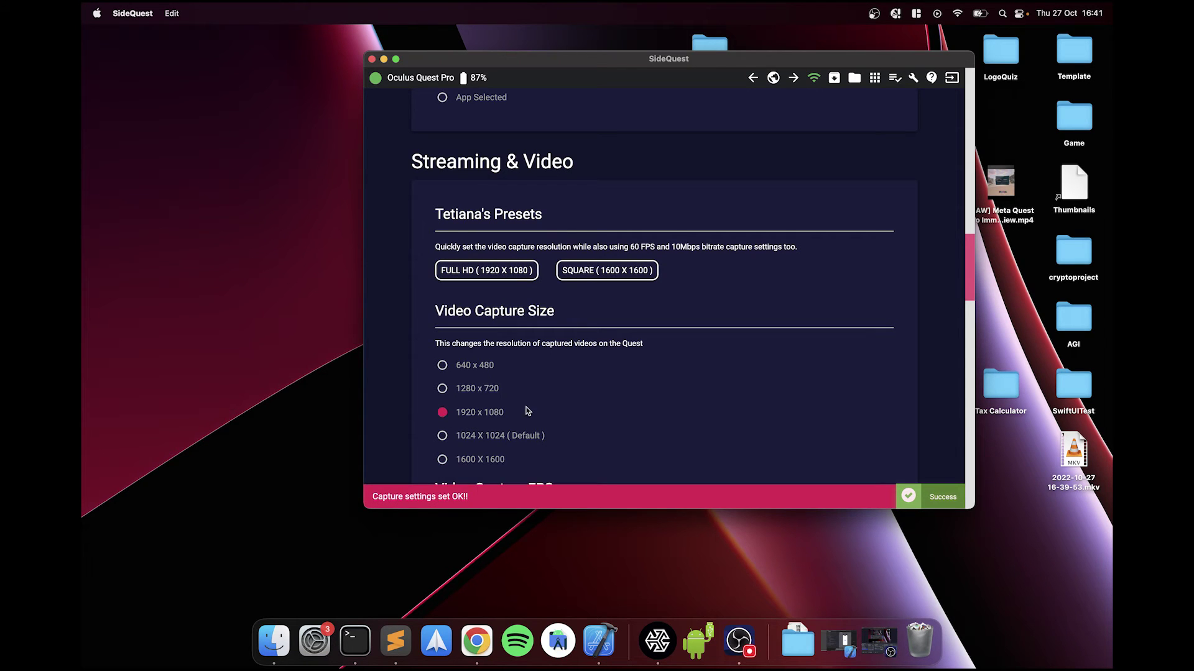
scroll(544, 409, down, 3)
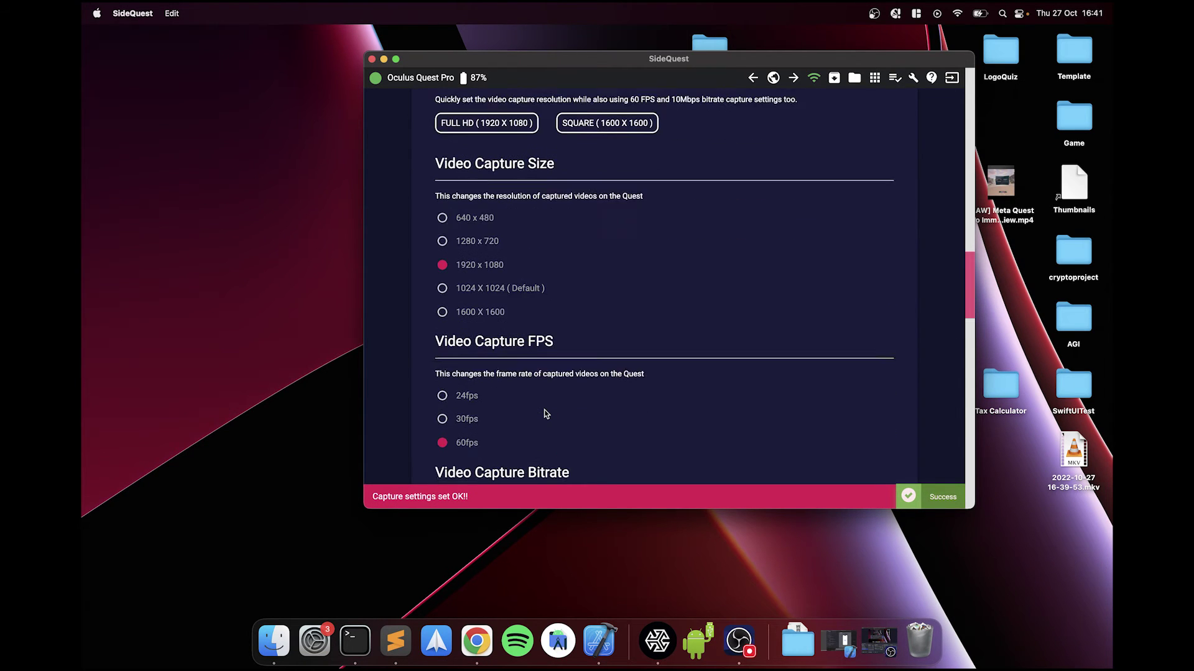
scroll(544, 410, down, 4)
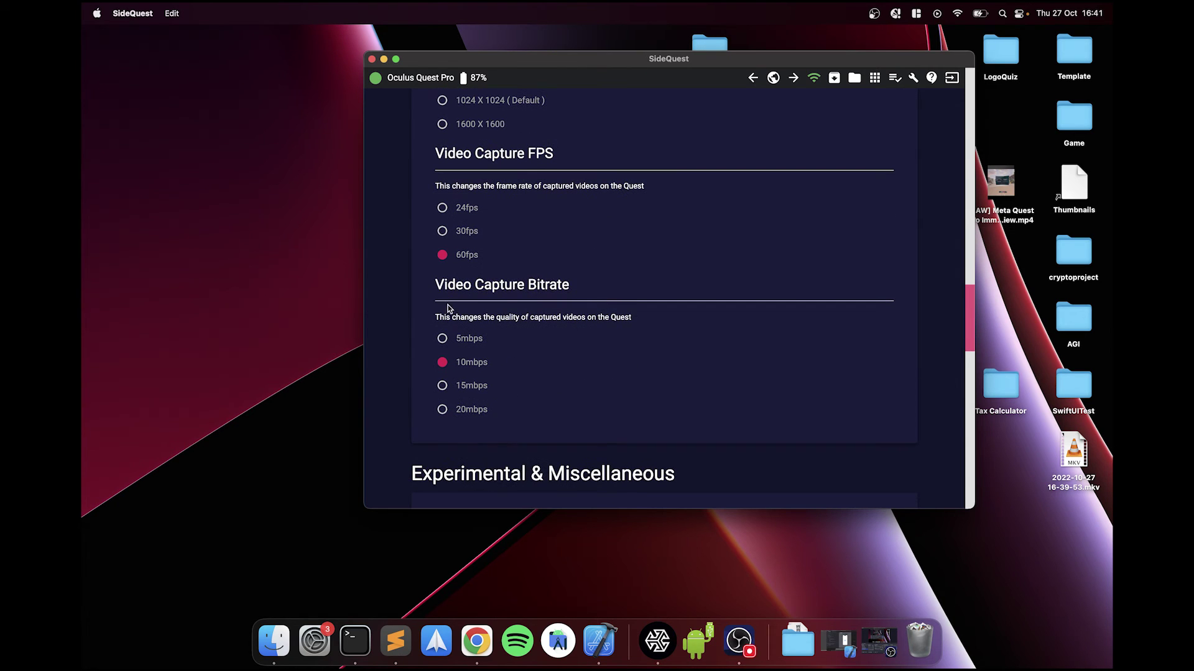
click(471, 410)
scroll(574, 392, down, 3)
scroll(574, 391, down, 2)
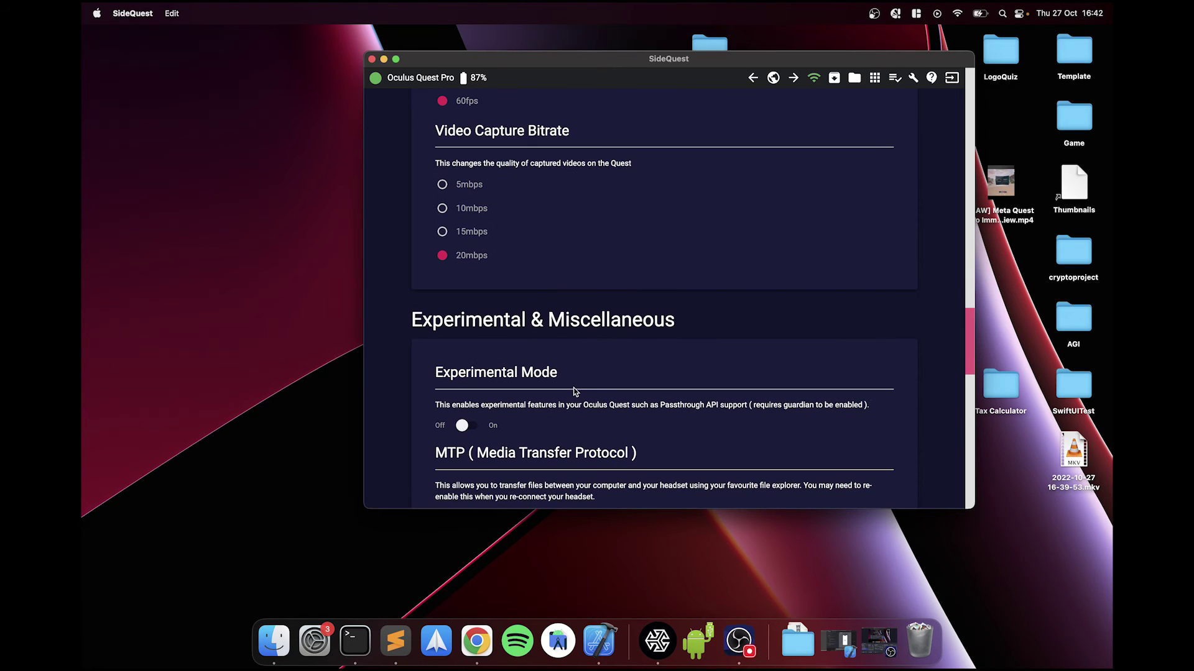
scroll(574, 392, down, 5)
scroll(575, 392, down, 3)
scroll(574, 391, down, 5)
scroll(574, 392, up, 15)
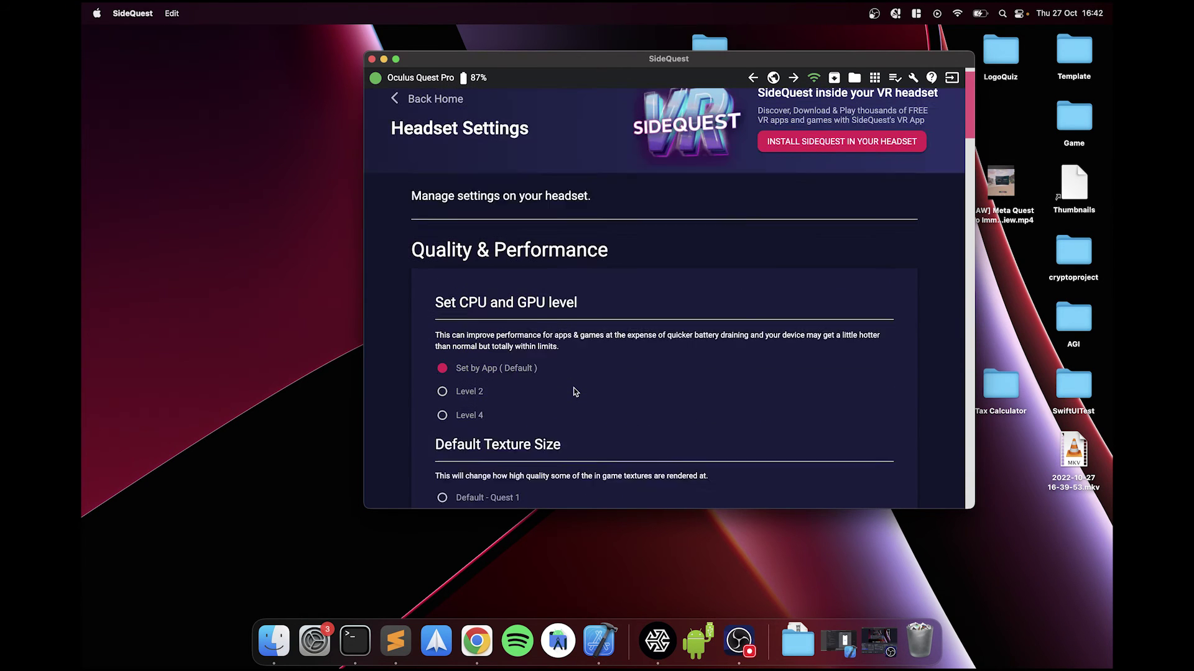